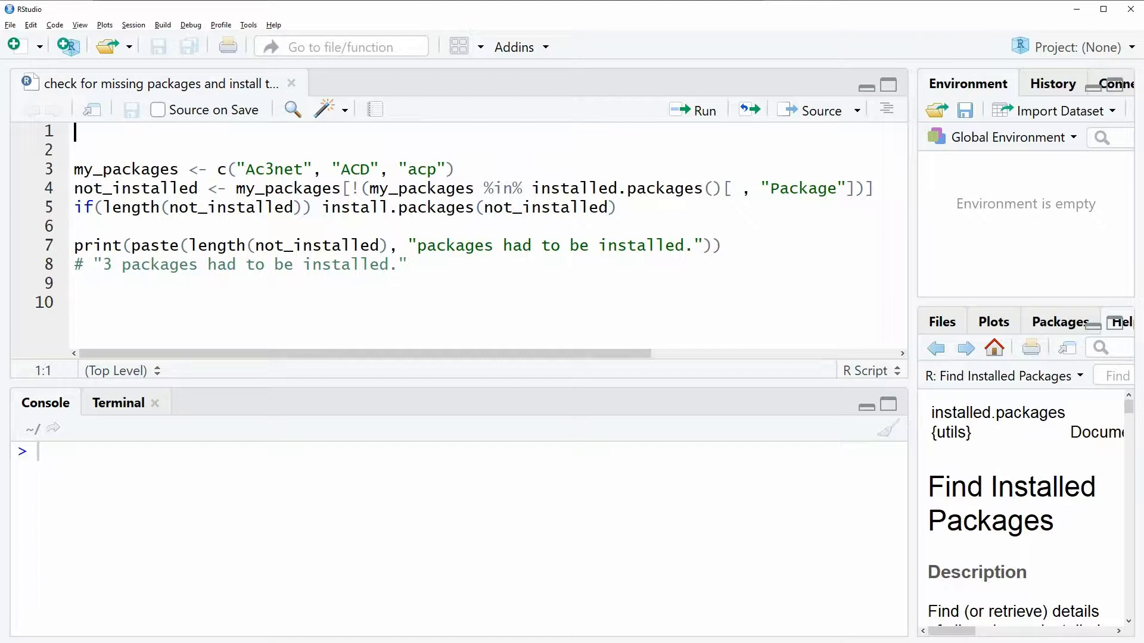
Step: Check the names Ac3net, ACD and acp, then run line 3 defining my_packages
{"action": "double_click", "coordinate": [271, 171]}
{"action": "double_click", "coordinate": [355, 170]}
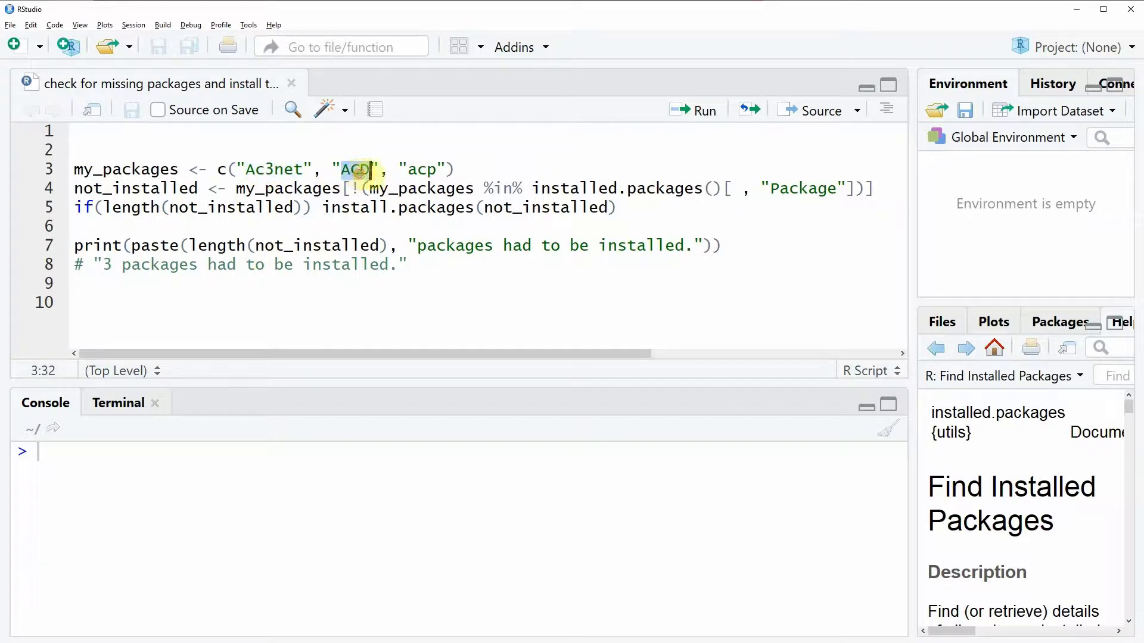
{"action": "double_click", "coordinate": [418, 170]}
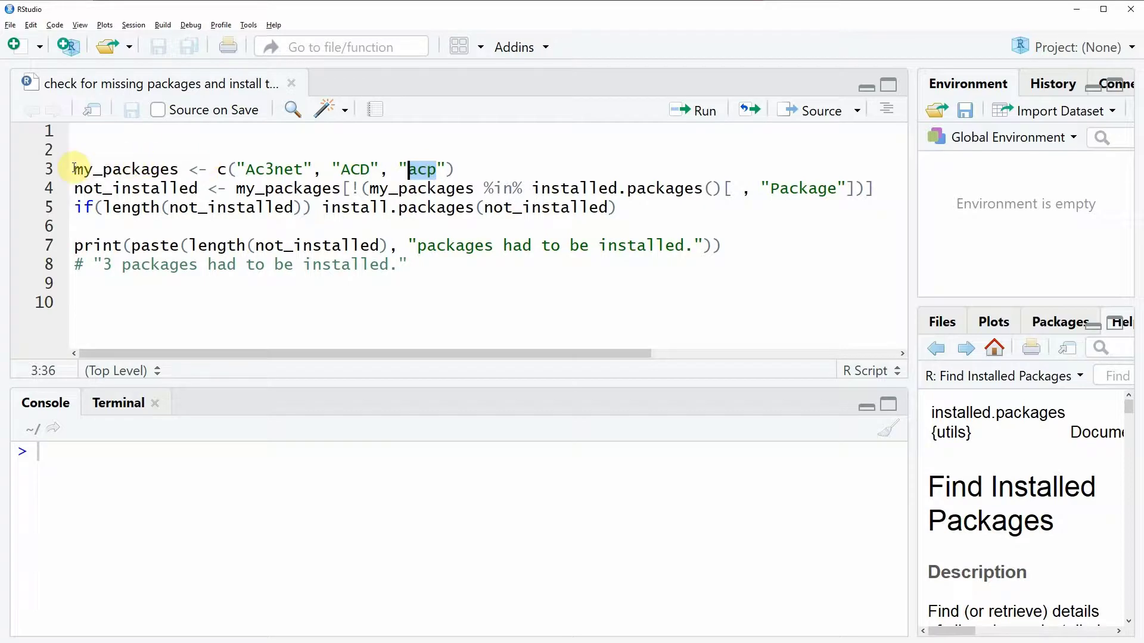
{"action": "left_click", "coordinate": [48, 169]}
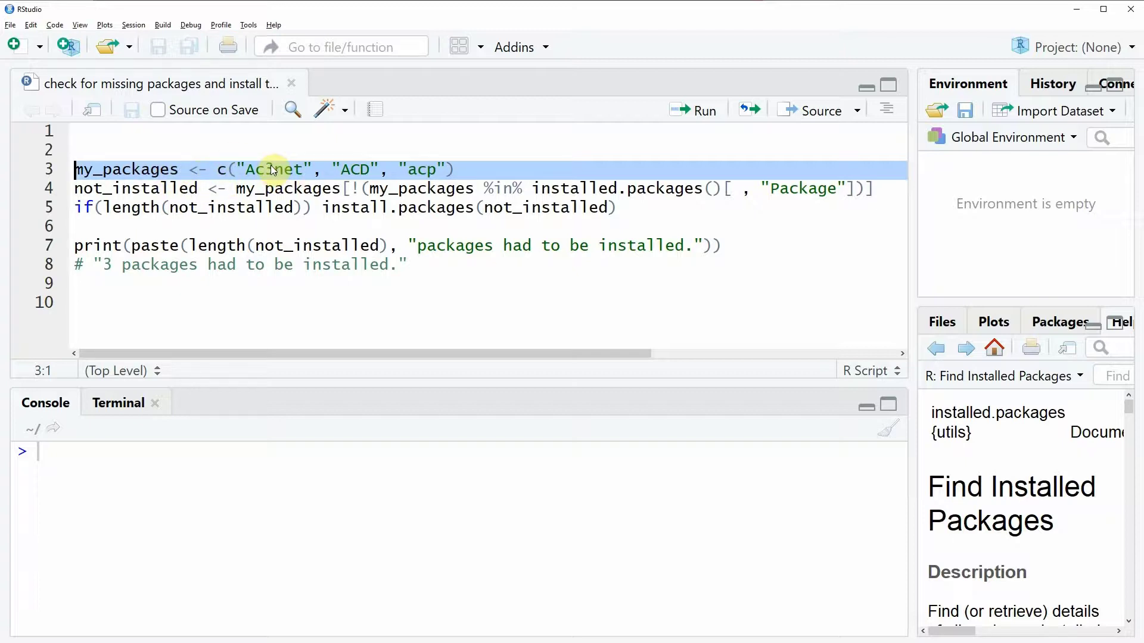
{"action": "key", "text": "ctrl+Return"}
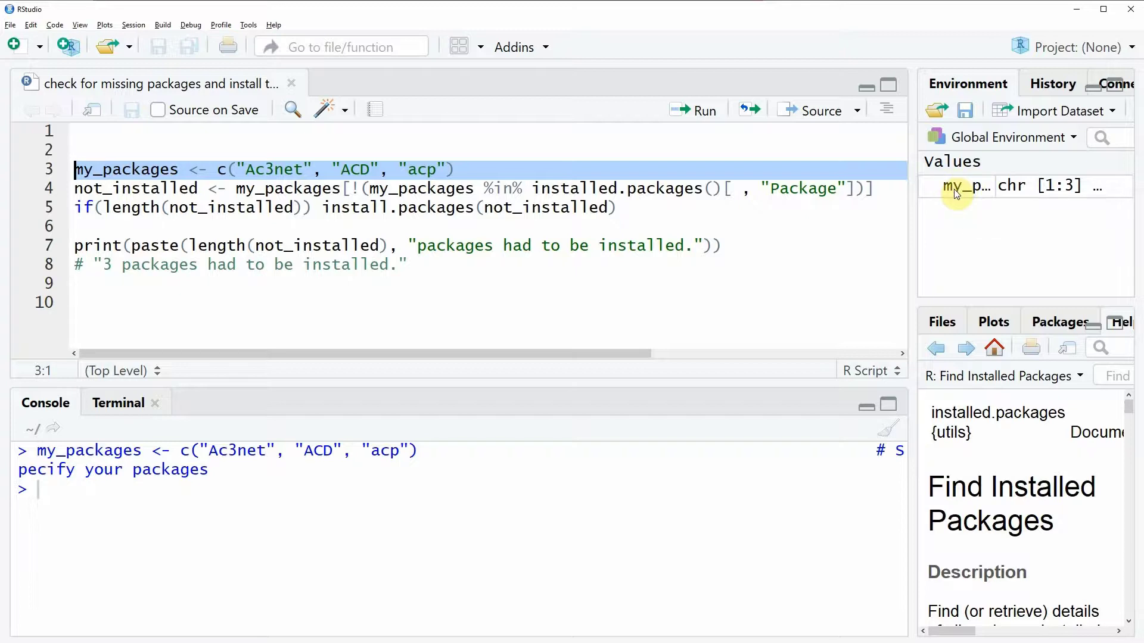
Step: Run the not_installed line and print not_installed, which lists Ac3net, ACD and acp
{"action": "left_click", "coordinate": [718, 188]}
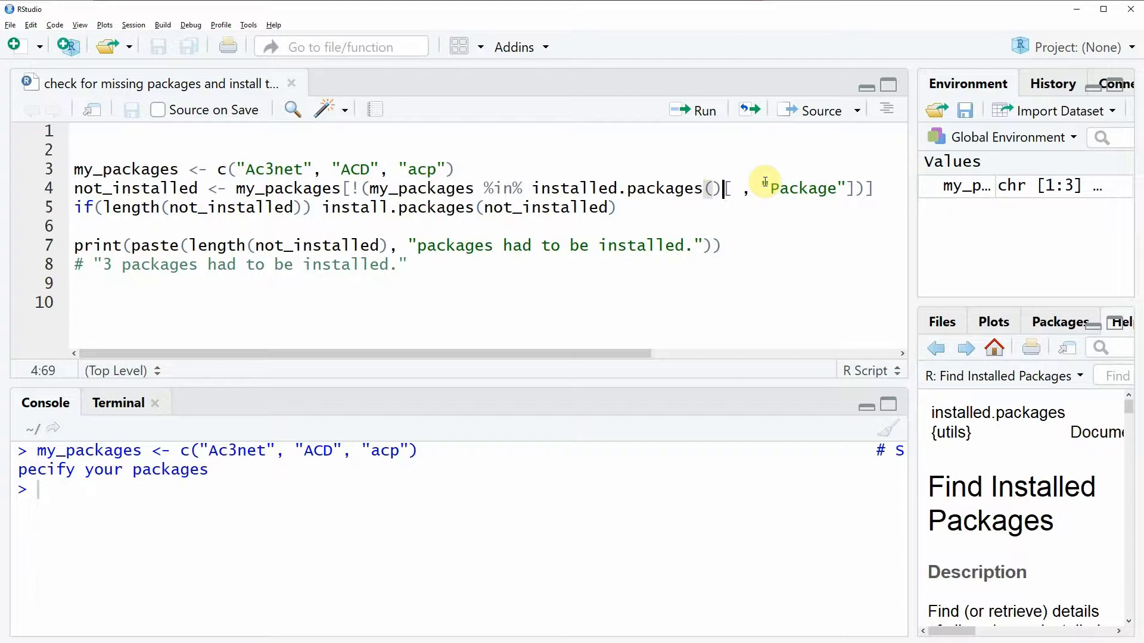
{"action": "key", "text": "ctrl+Return"}
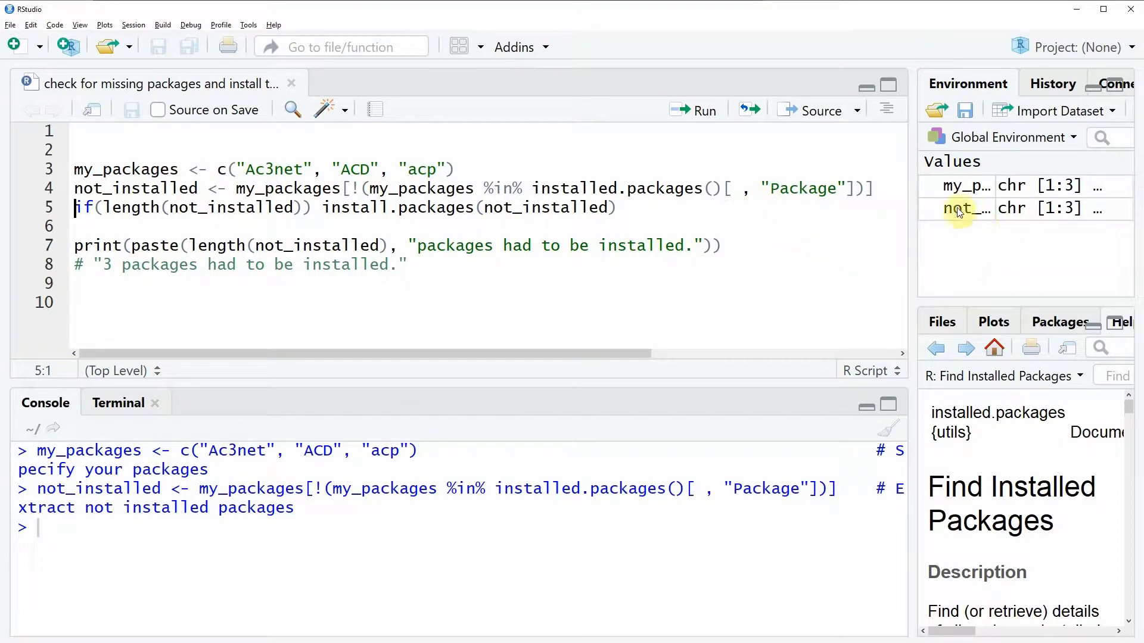
{"action": "double_click", "coordinate": [165, 189]}
{"action": "key", "text": "ctrl+Return"}
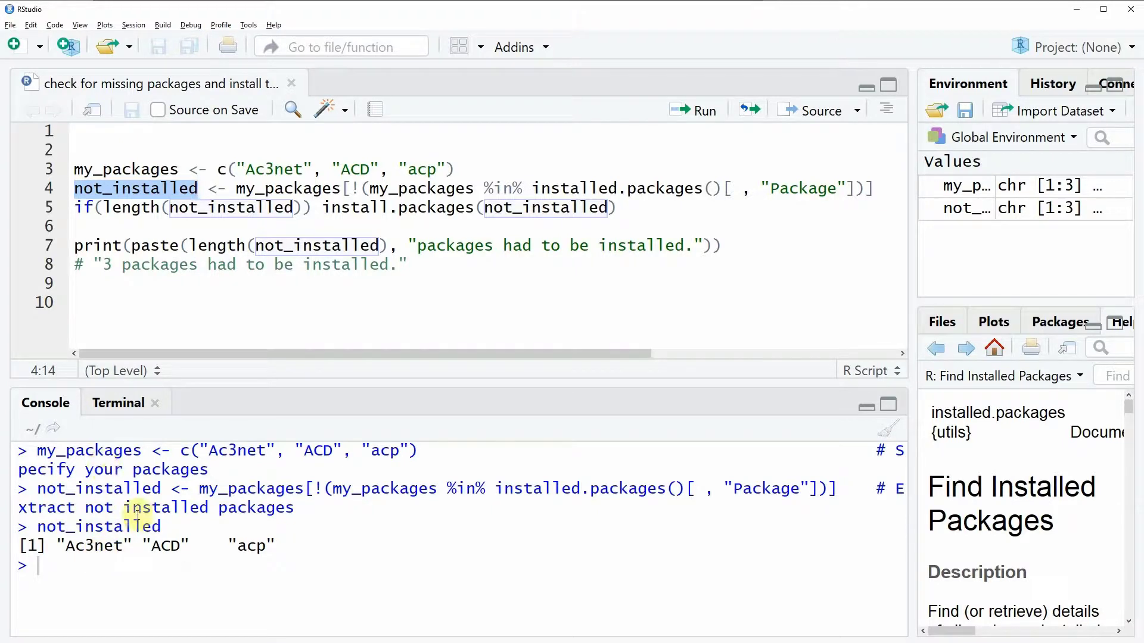
{"action": "left_click", "coordinate": [54, 208]}
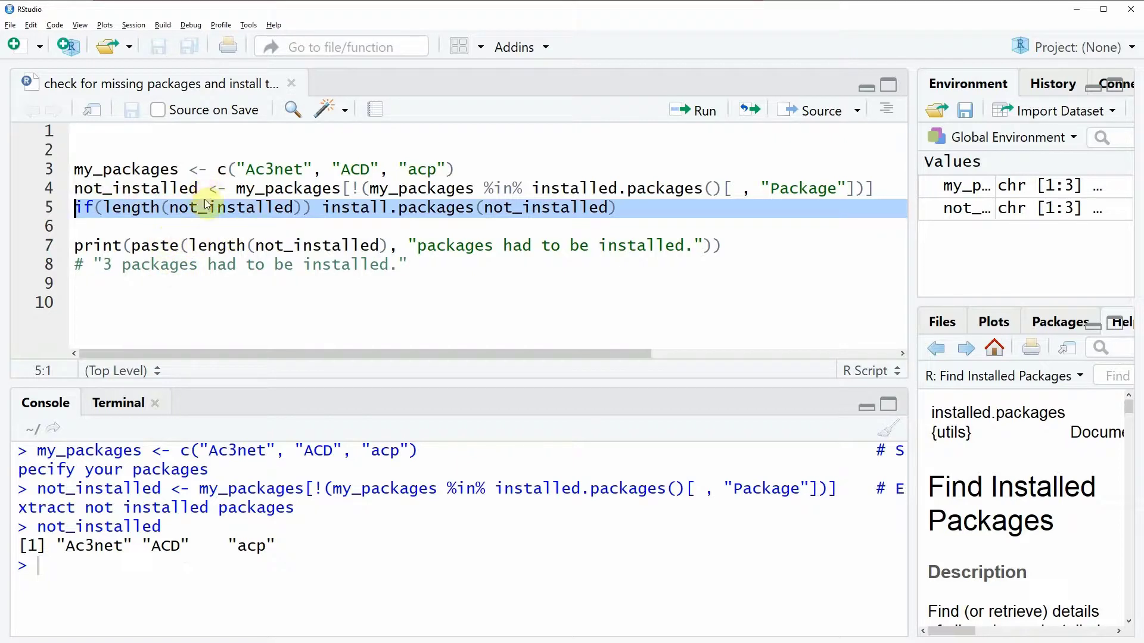
{"action": "double_click", "coordinate": [170, 189]}
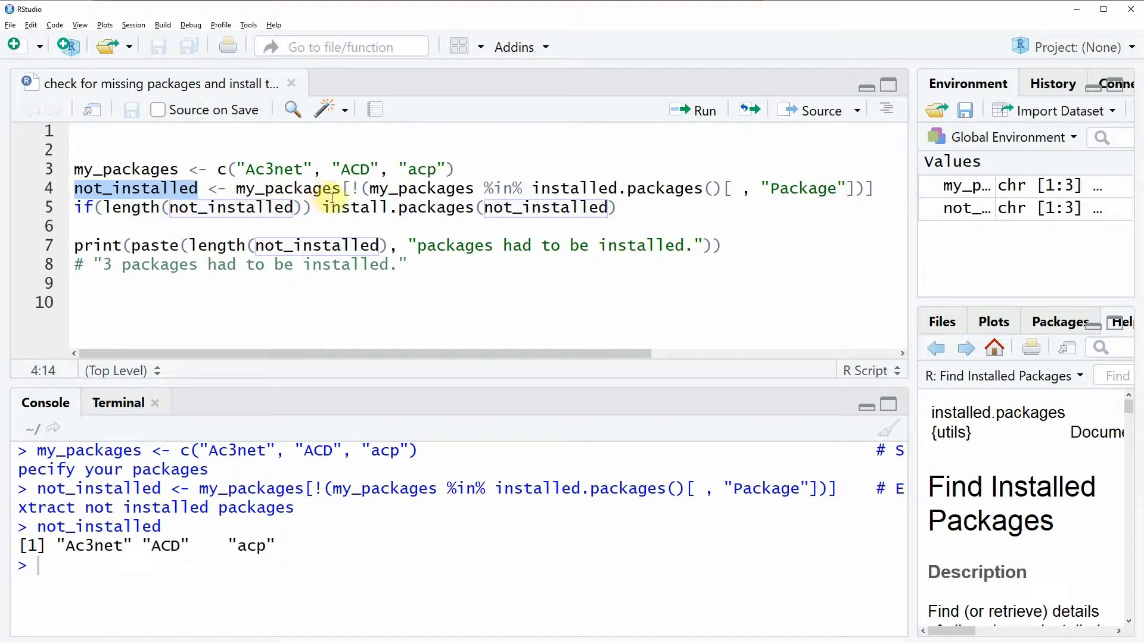
{"action": "left_click_drag", "start_coordinate": [323, 208], "coordinate": [626, 208]}
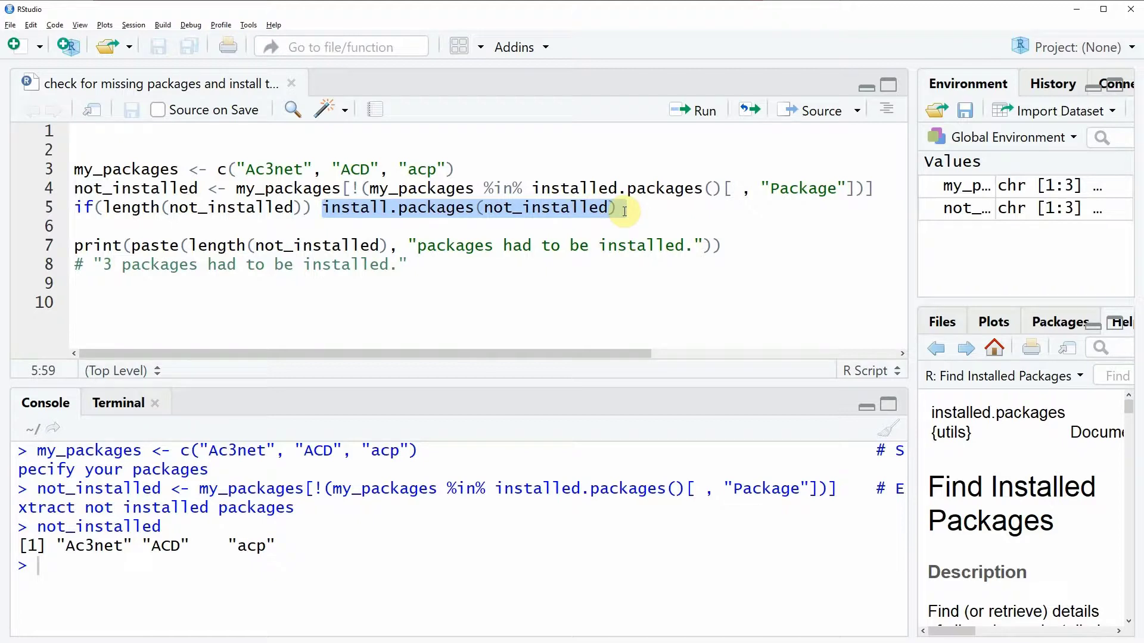
{"action": "left_click", "coordinate": [53, 209]}
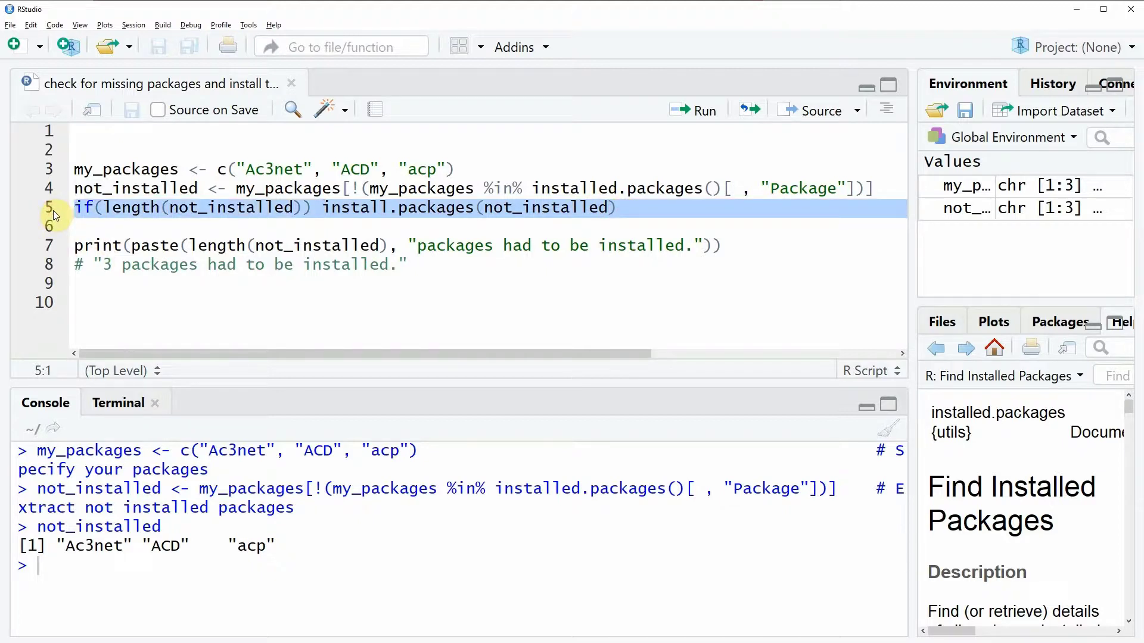
{"action": "key", "text": "ctrl+Return"}
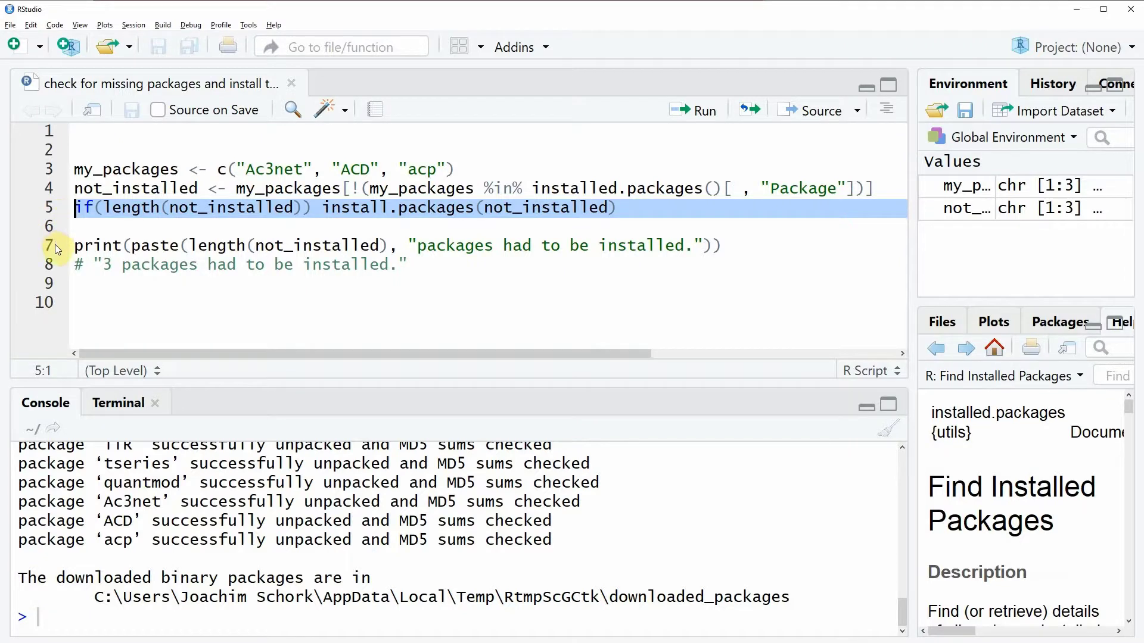
Step: After the install finishes, select the print statement on line 7
{"action": "left_click_drag", "start_coordinate": [733, 245], "coordinate": [54, 244]}
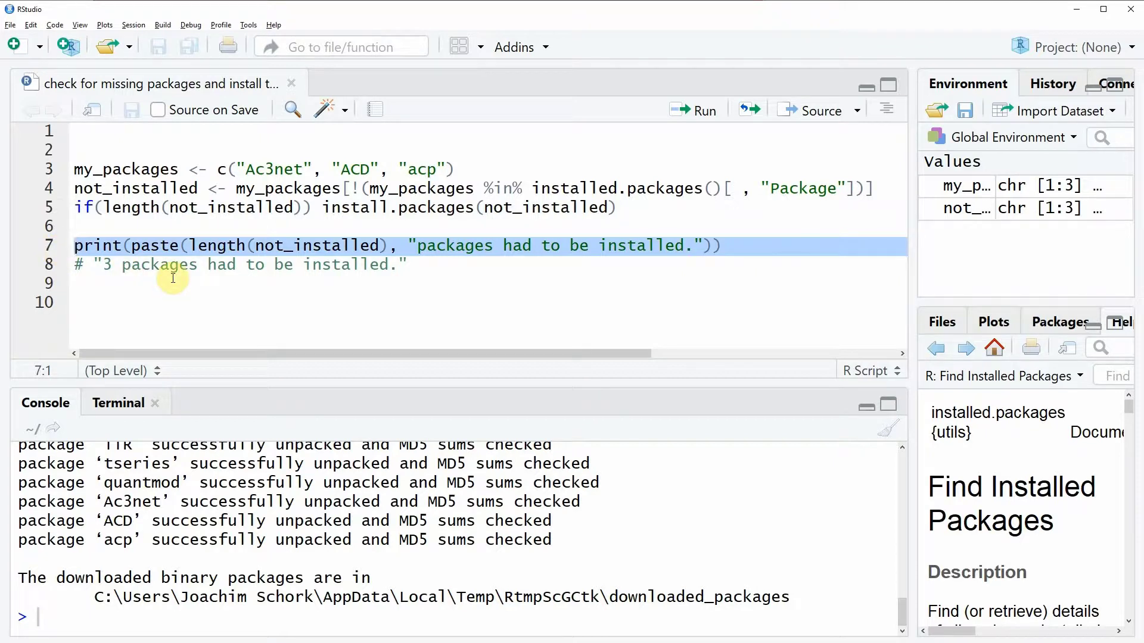
Step: Run the print statement and highlight the console message '3 packages had to be installed.'
{"action": "key", "text": "ctrl+Return"}
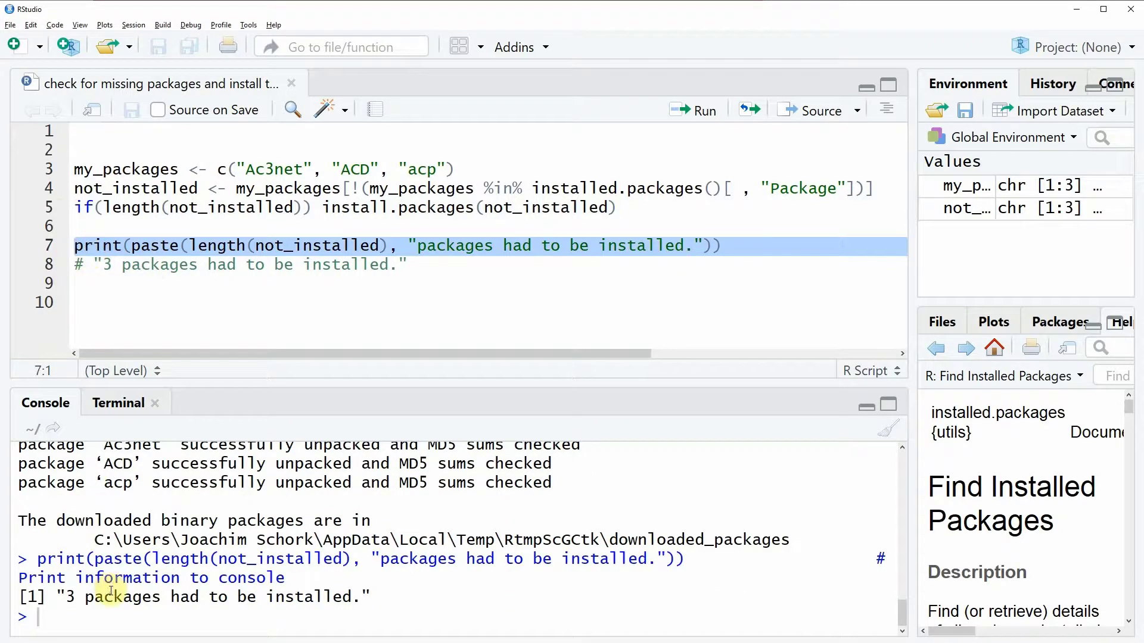
{"action": "left_click_drag", "start_coordinate": [59, 598], "coordinate": [373, 595]}
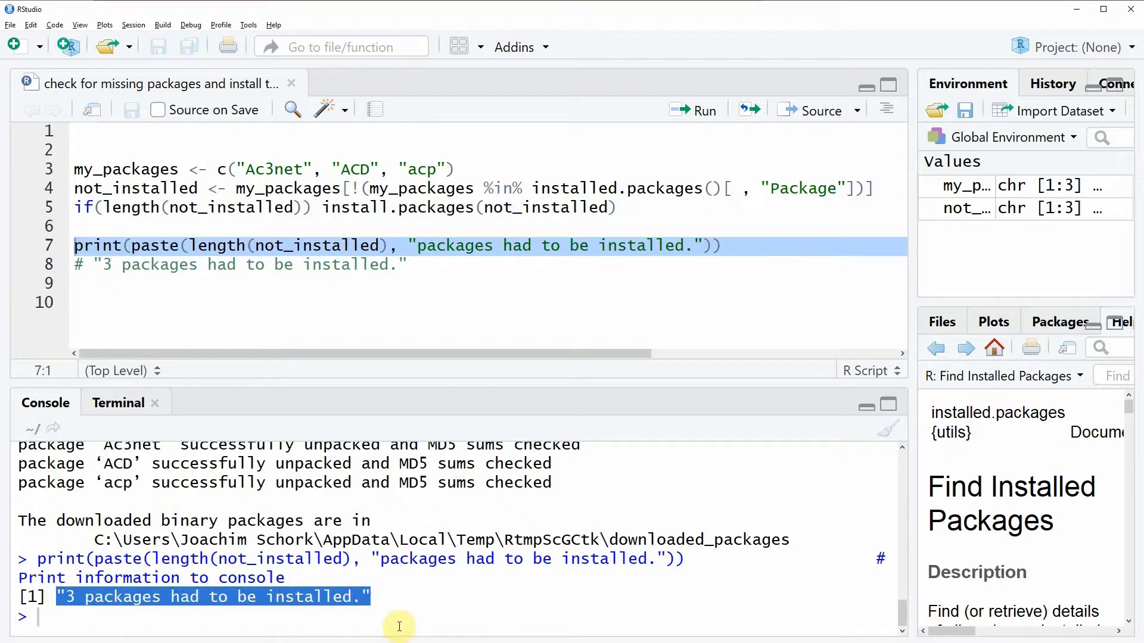